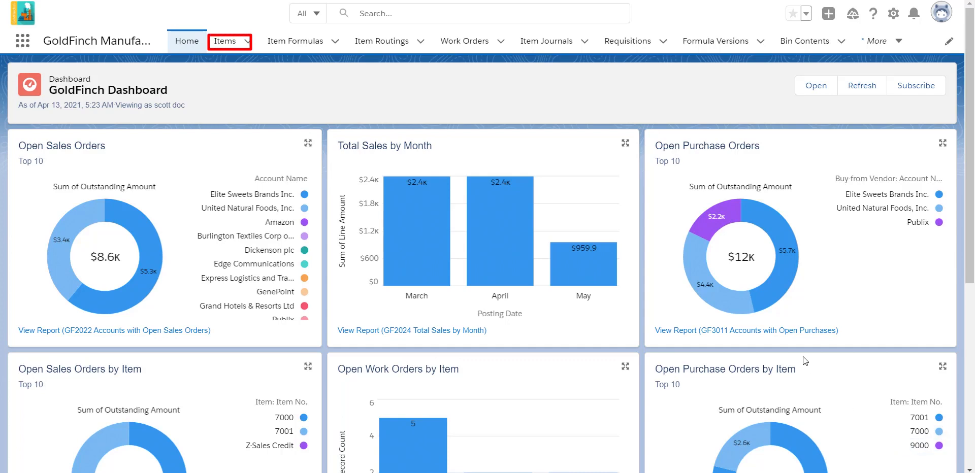
# Open the Keto Fudge item (7010) and review its manufacturing, planning, formula and routing details.
pyautogui.click(226, 41)
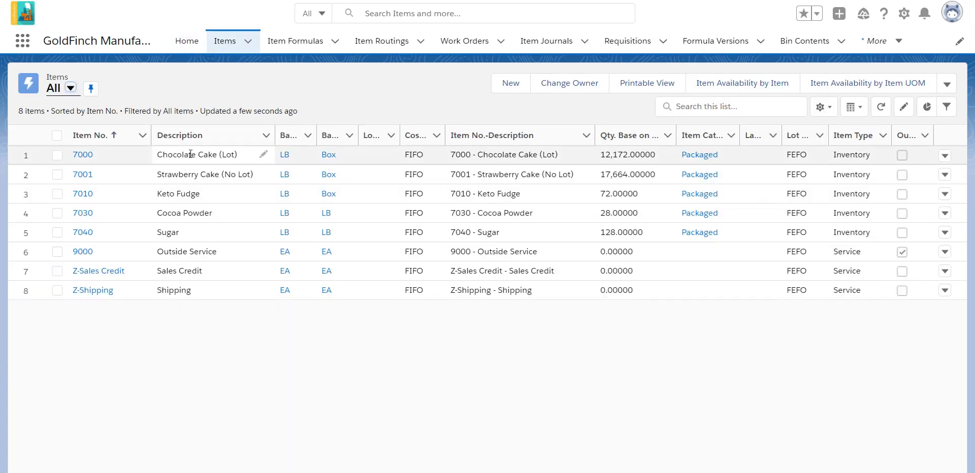
pyautogui.click(83, 195)
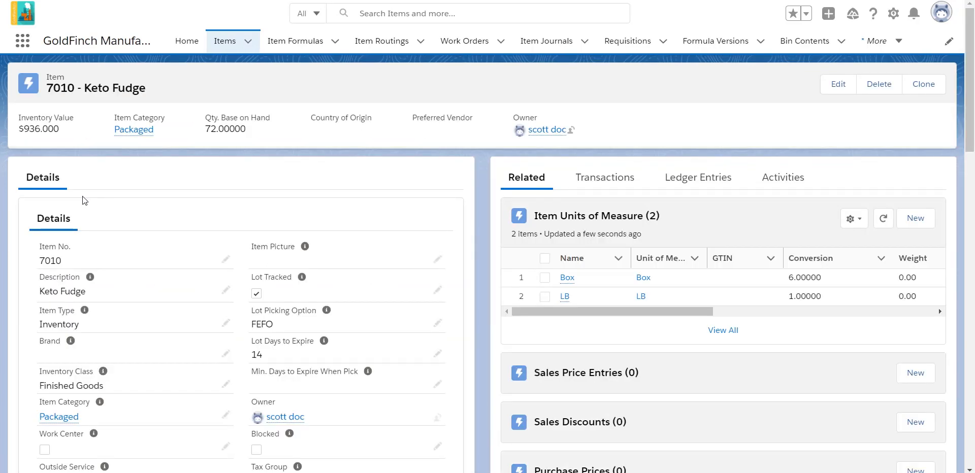
pyautogui.scroll(-10, 82, 196)
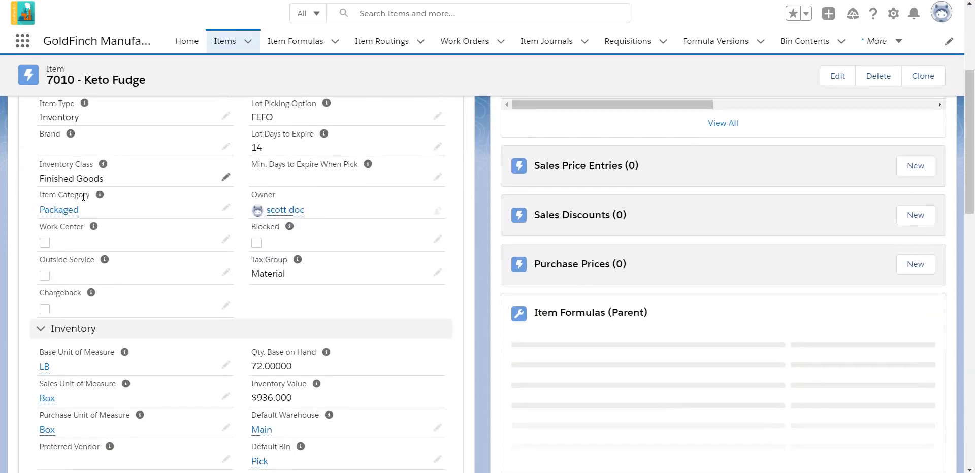
pyautogui.scroll(-8, 83, 197)
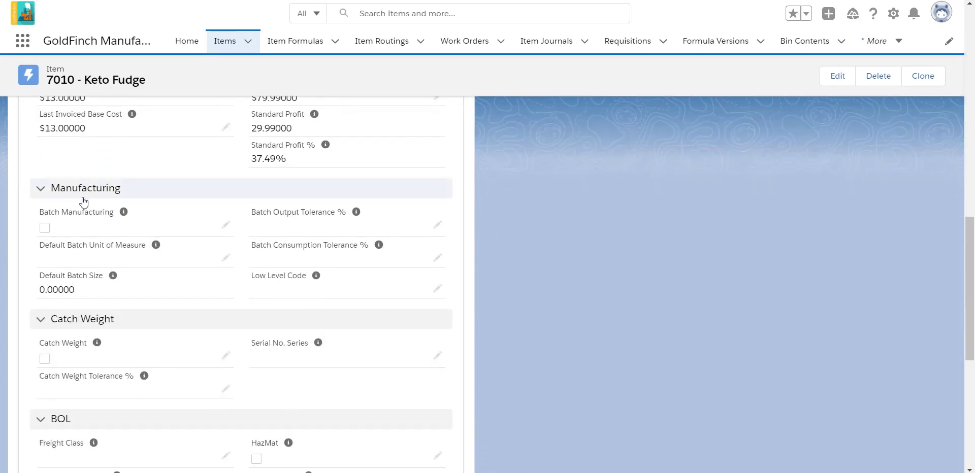
pyautogui.scroll(-2, 84, 202)
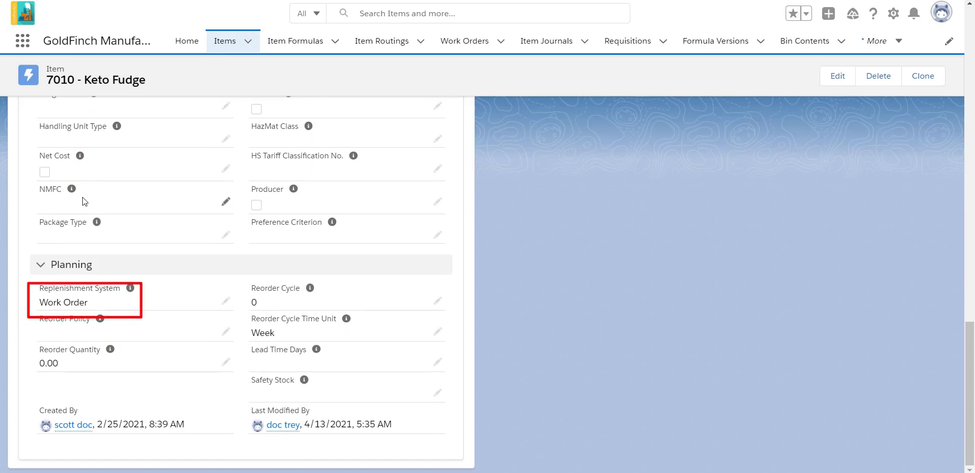
pyautogui.scroll(5, 83, 198)
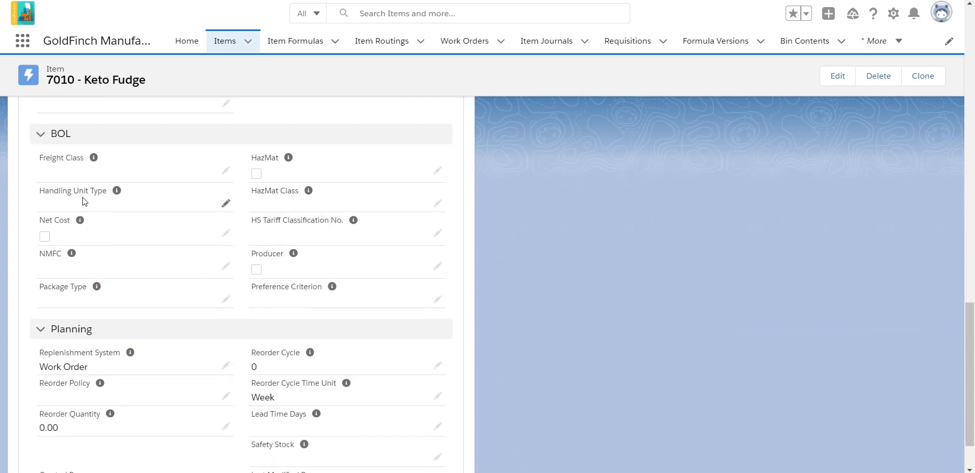
pyautogui.scroll(10, 82, 197)
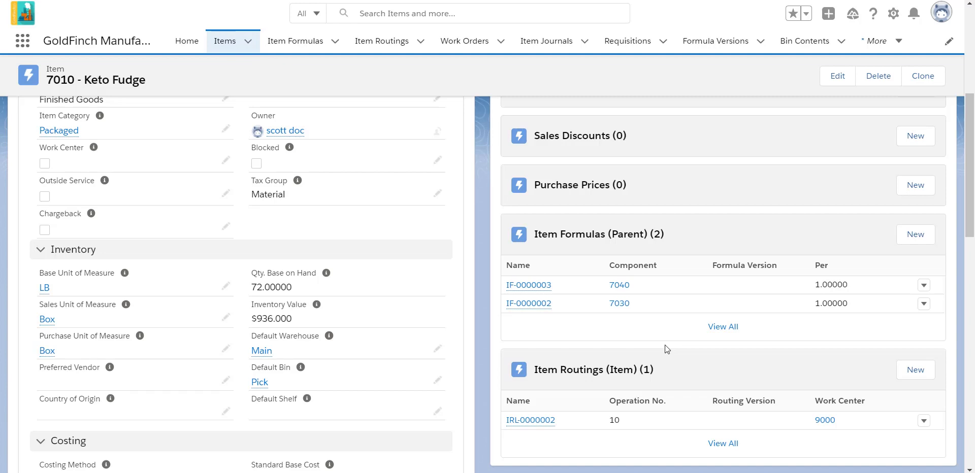
# Start a new work order from the Released work orders with 7010 (Keto Fudge) as the output item.
pyautogui.click(471, 47)
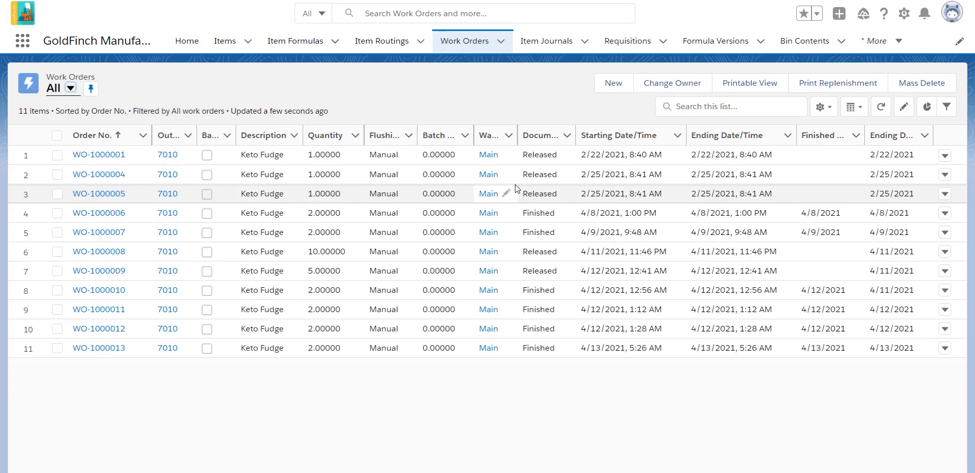
pyautogui.click(71, 89)
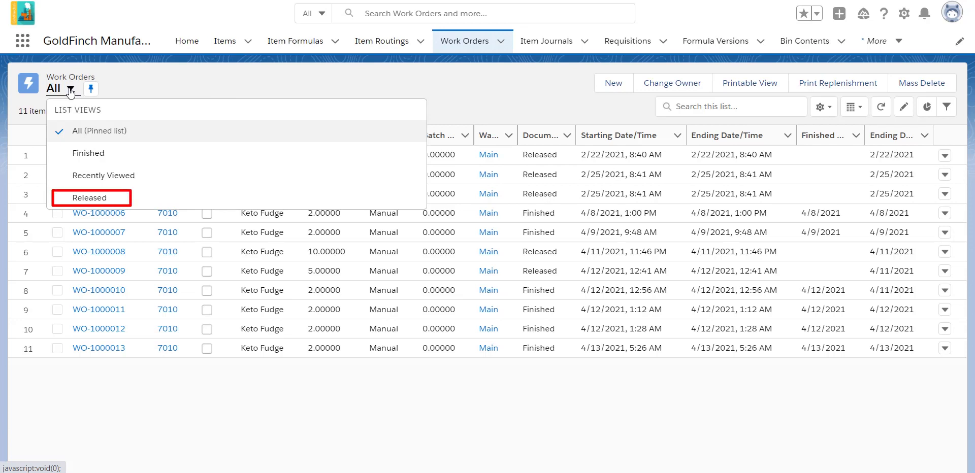
pyautogui.click(84, 198)
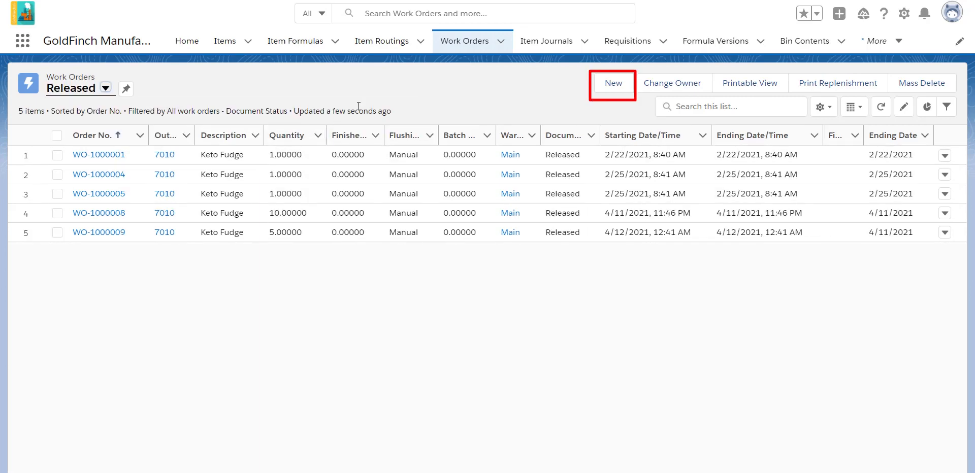
pyautogui.click(604, 84)
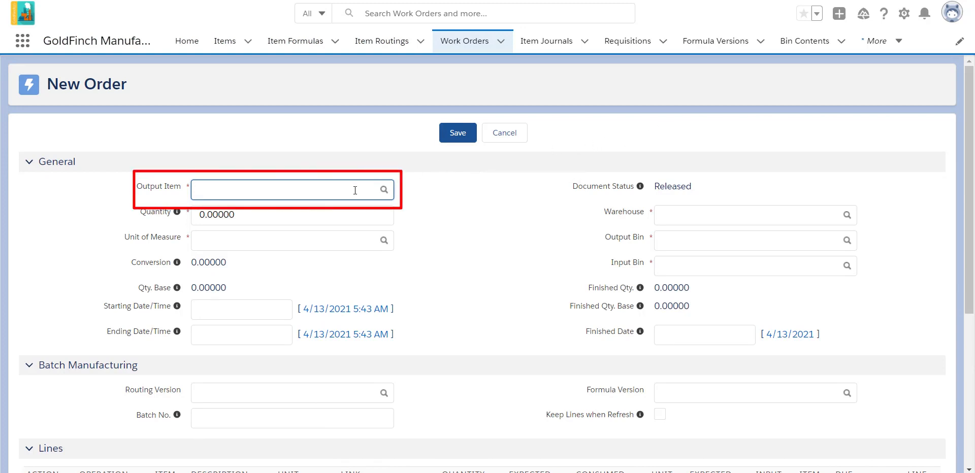
pyautogui.write('7000 (Chocolate Cake (Lot')
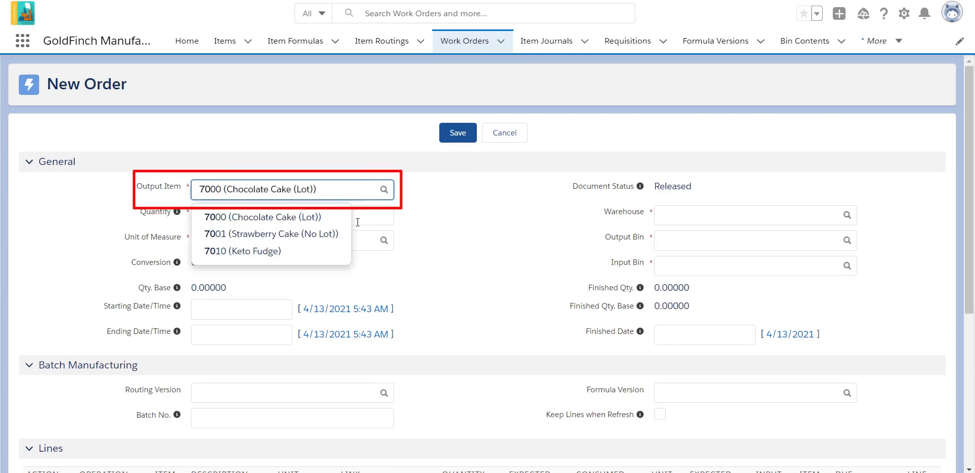
pyautogui.click(307, 258)
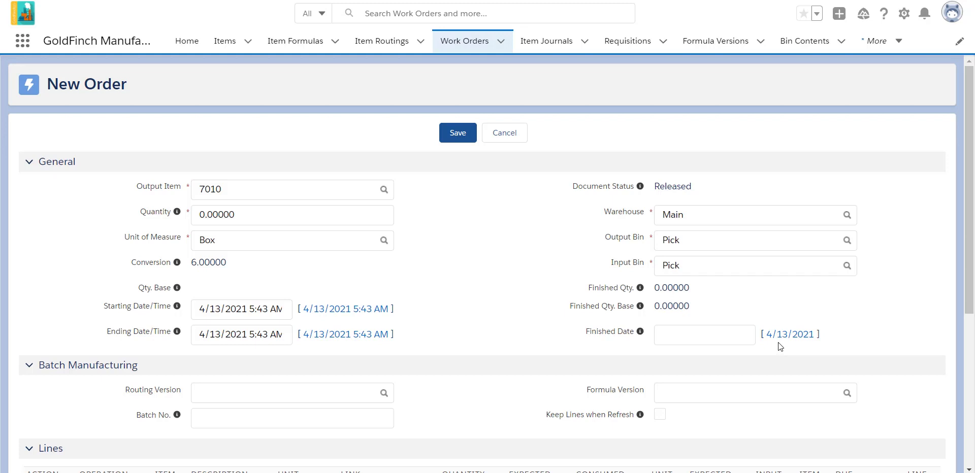
# Set the work order quantity to 2, check the generated lines and save the order.
pyautogui.click(239, 215)
pyautogui.doubleClick(238, 216)
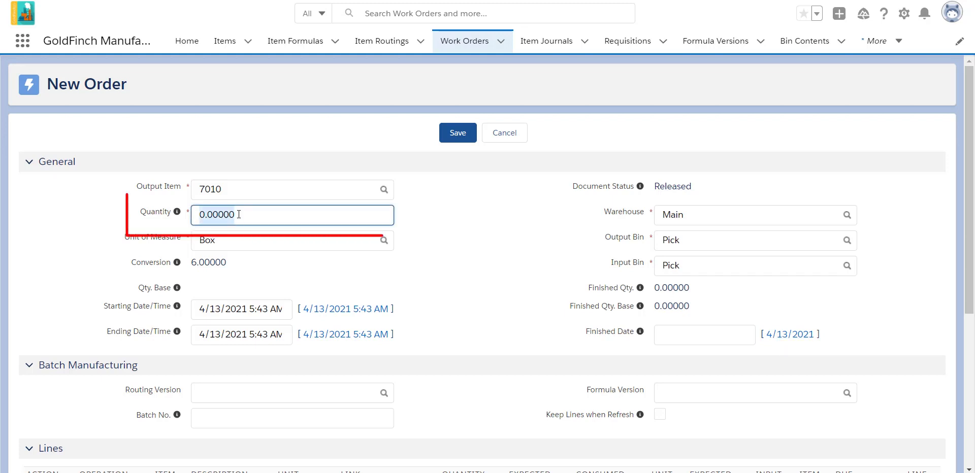
pyautogui.write('2')
pyautogui.click(449, 264)
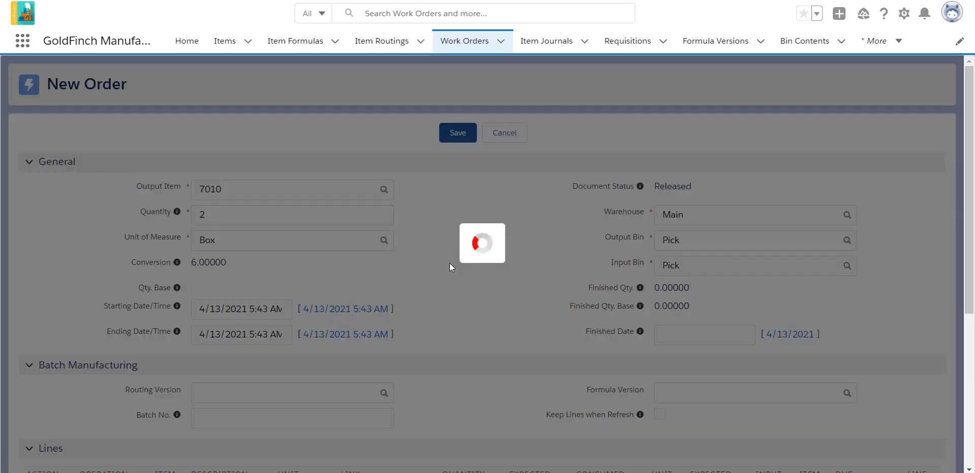
pyautogui.scroll(-1, 518, 307)
pyautogui.scroll(-5, 518, 309)
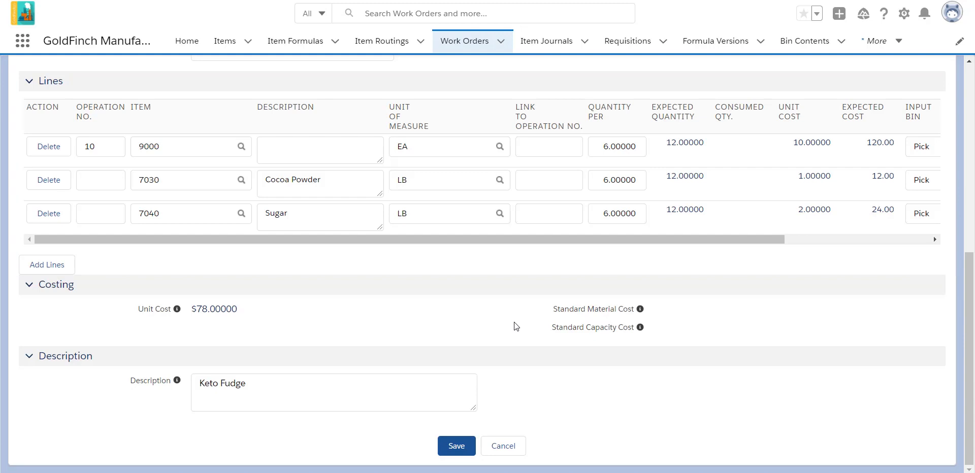
pyautogui.click(450, 449)
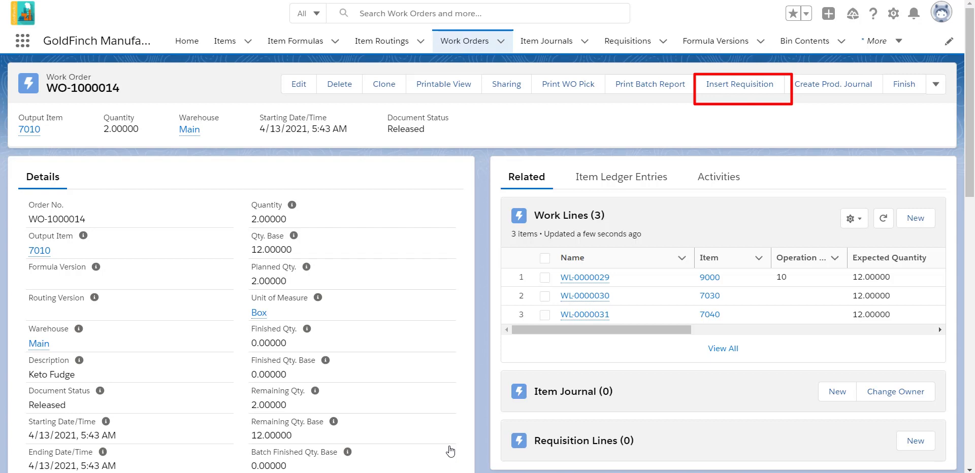
# Insert the work order's outside-service lines into a new requisition and create the purchase order from it.
pyautogui.click(737, 94)
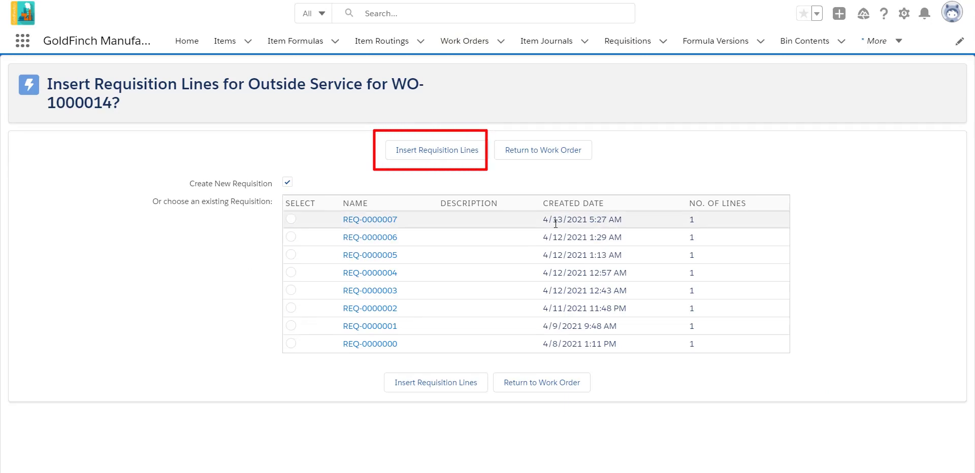
pyautogui.click(416, 161)
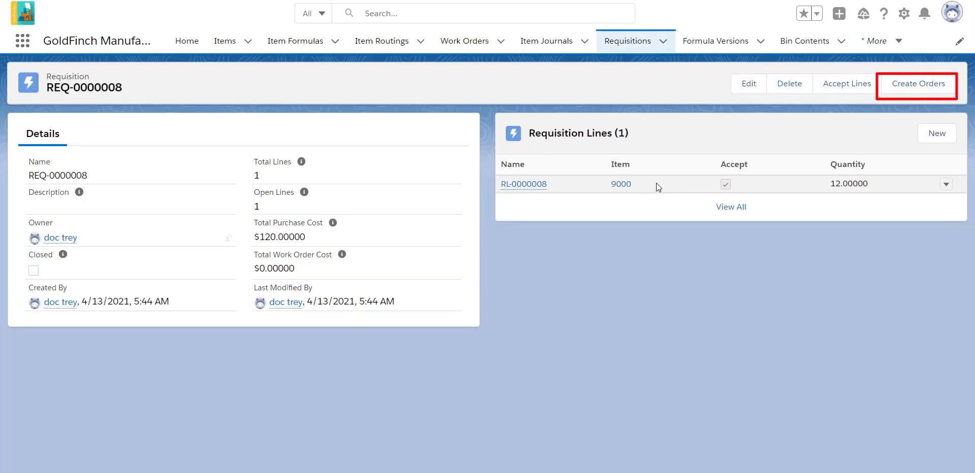
pyautogui.click(940, 88)
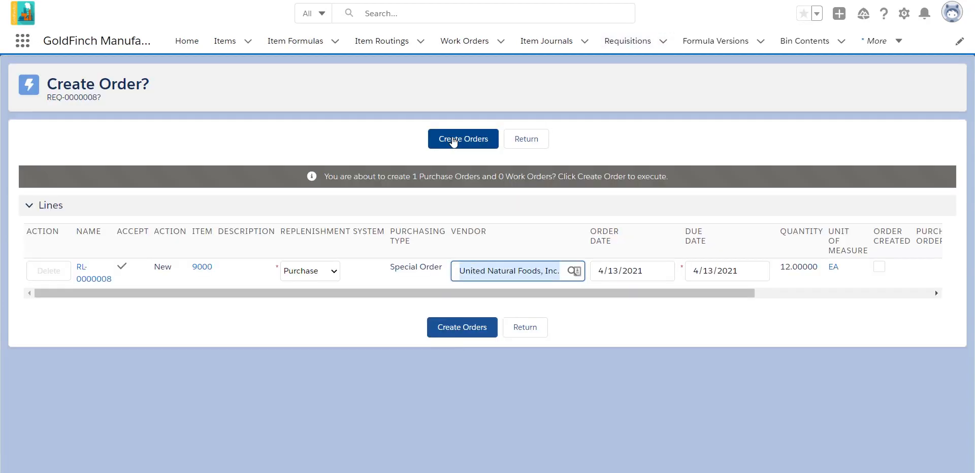
pyautogui.click(452, 138)
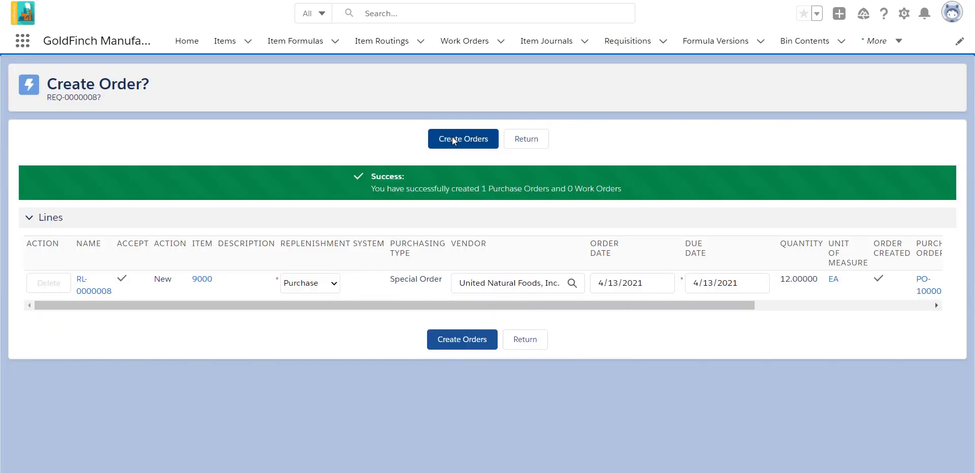
# Open the purchase order generated for the requisition line of item 9000.
pyautogui.moveTo(393, 305)
pyautogui.mouseDown()
pyautogui.moveTo(569, 329)
pyautogui.moveTo(593, 323)
pyautogui.mouseUp()
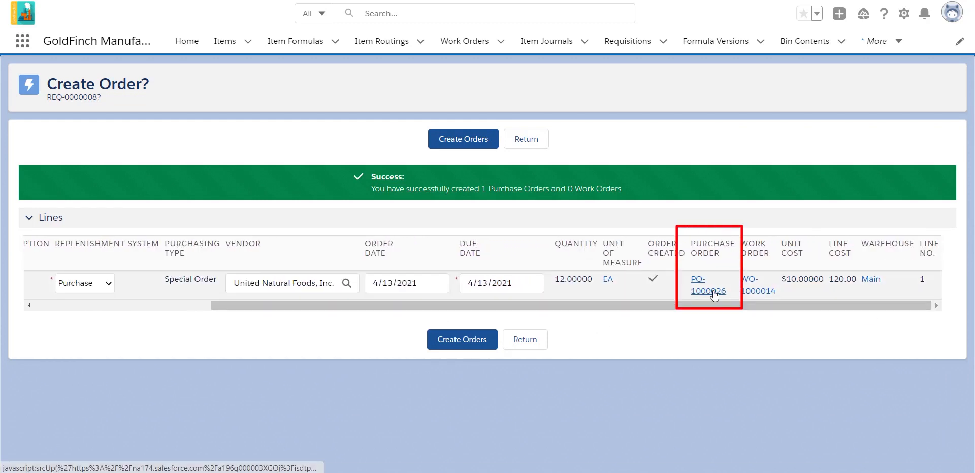
pyautogui.moveTo(715, 295)
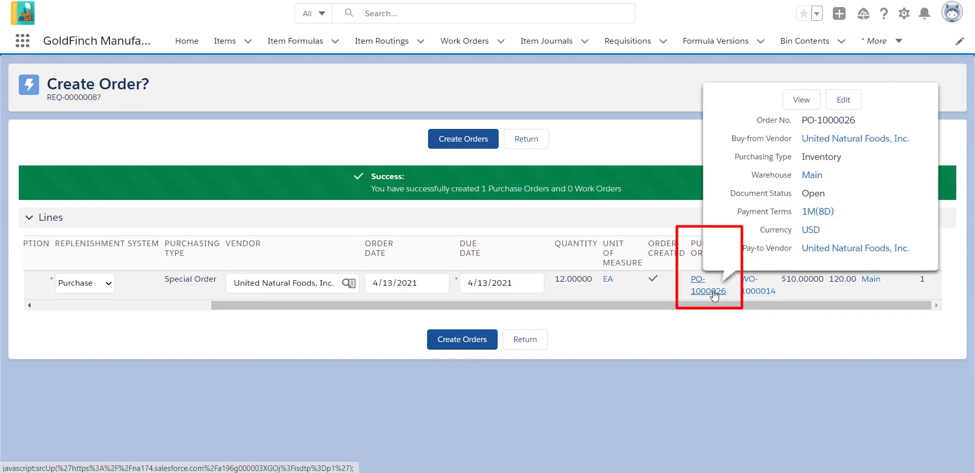
pyautogui.click(708, 292)
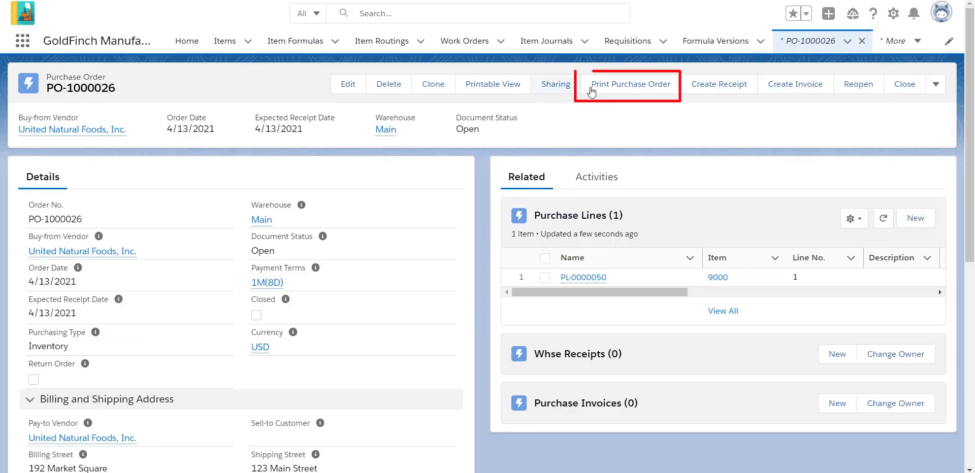
# Run Print Purchase Order and Send Documents for the open purchase order.
pyautogui.click(594, 91)
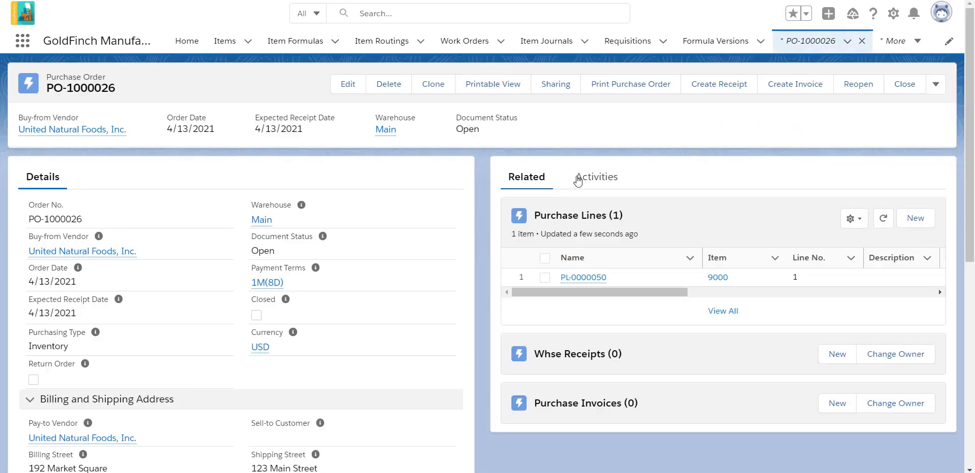
pyautogui.click(936, 85)
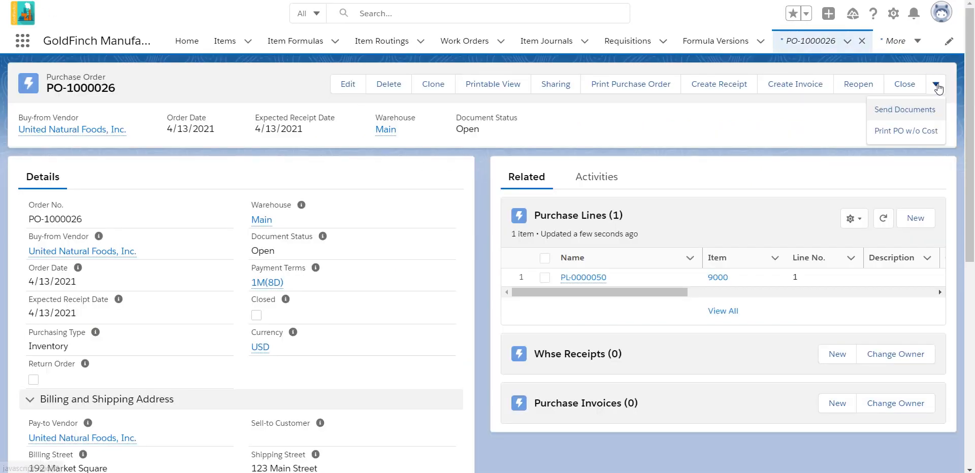
pyautogui.click(930, 110)
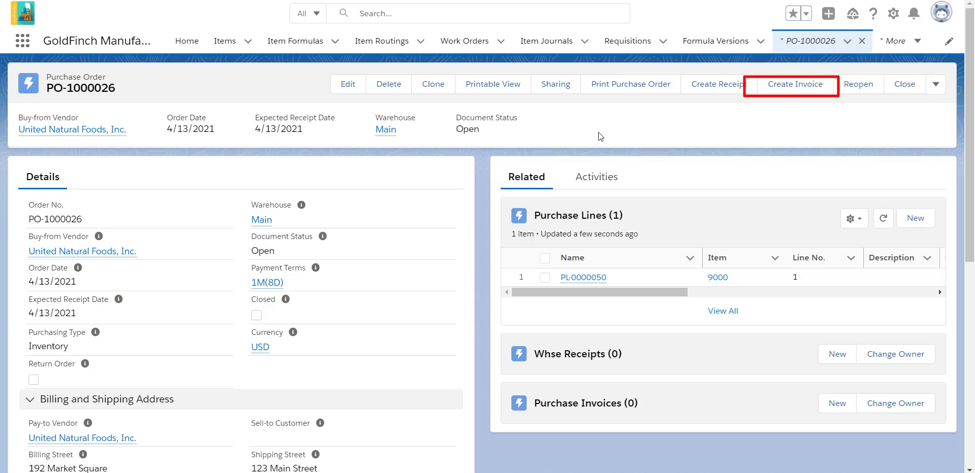
# Create a purchase invoice from the purchase order and review its lines in edit mode without saving changes.
pyautogui.click(778, 88)
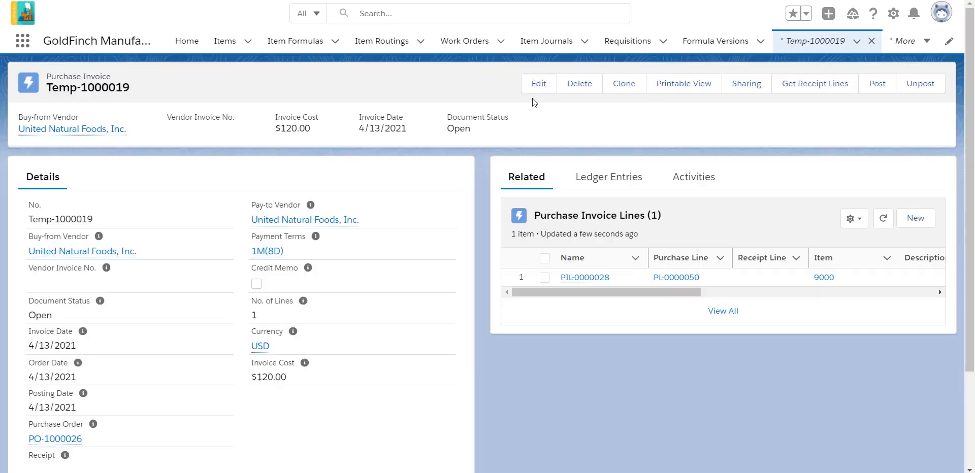
pyautogui.click(540, 90)
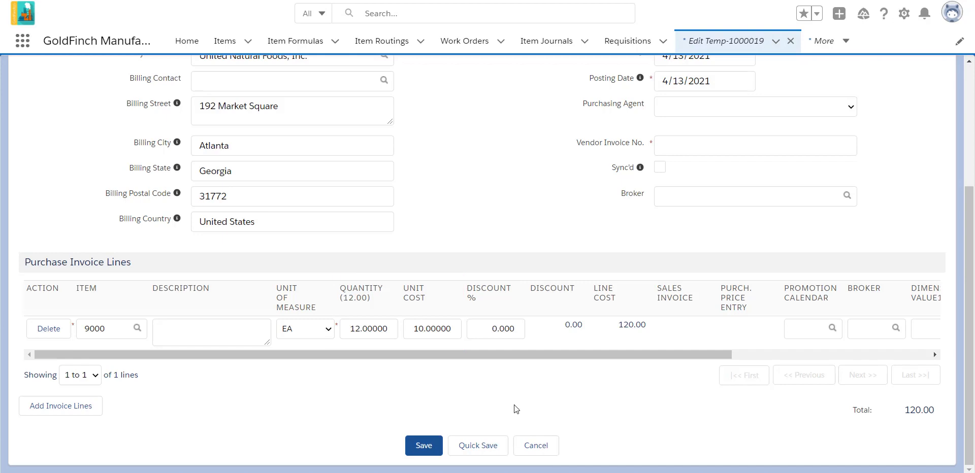
pyautogui.click(530, 447)
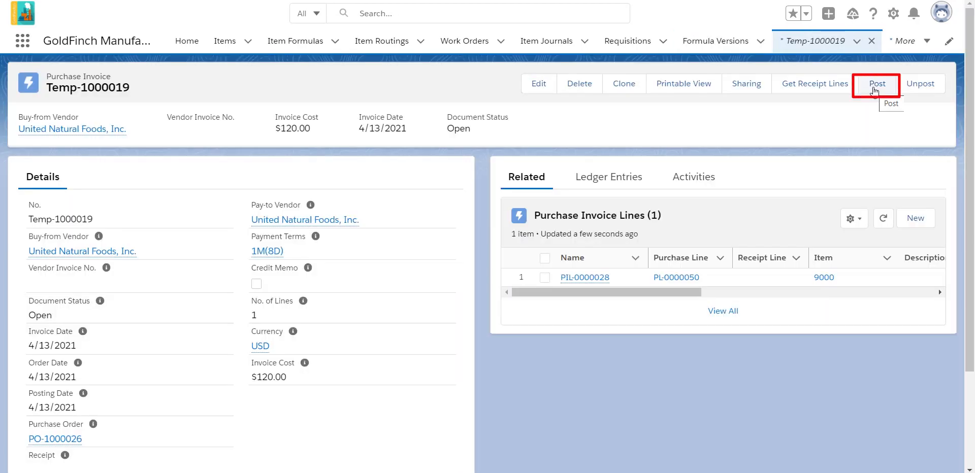
# Post the purchase invoice with WR3456789 as the vendor invoice number.
pyautogui.click(874, 88)
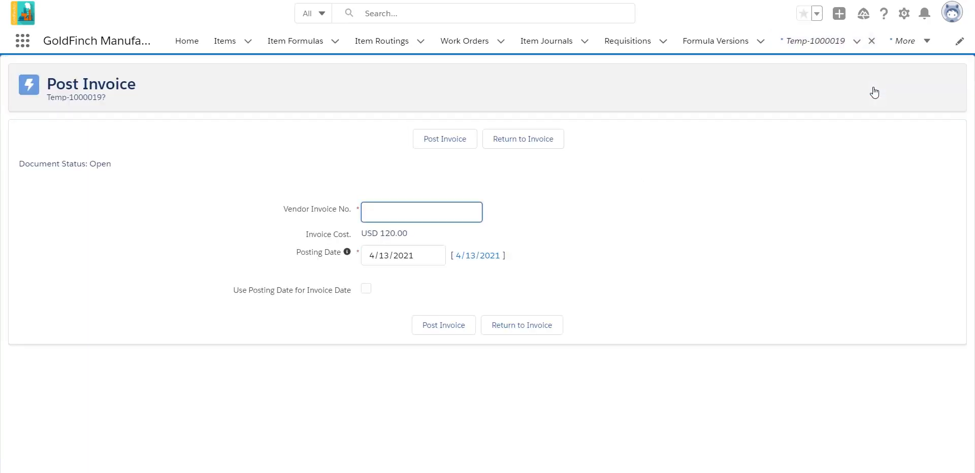
pyautogui.write('WR')
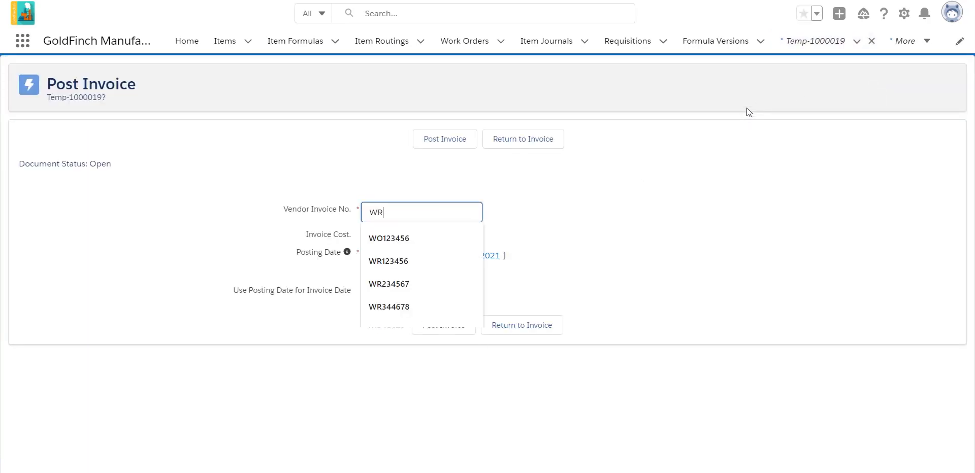
pyautogui.write('3456789')
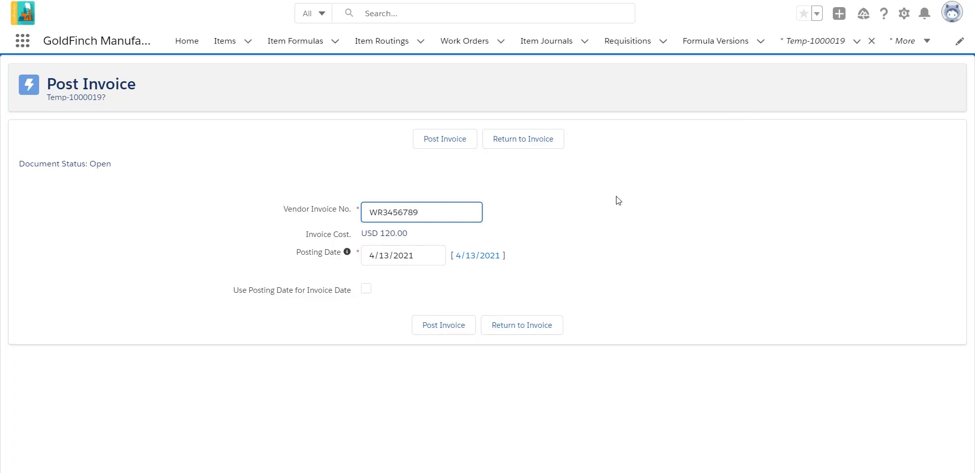
pyautogui.click(445, 326)
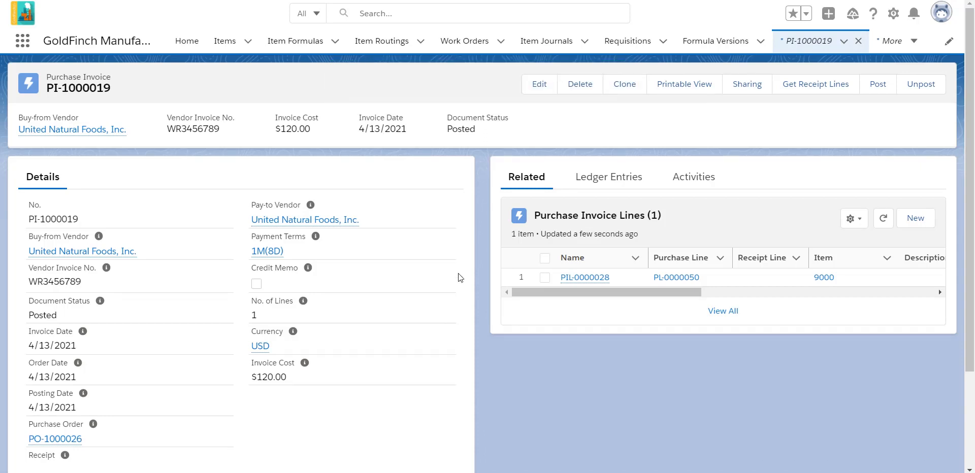
# Open the released Keto Fudge work order dated 4/13/2021 and review its details and costing values.
pyautogui.click(468, 50)
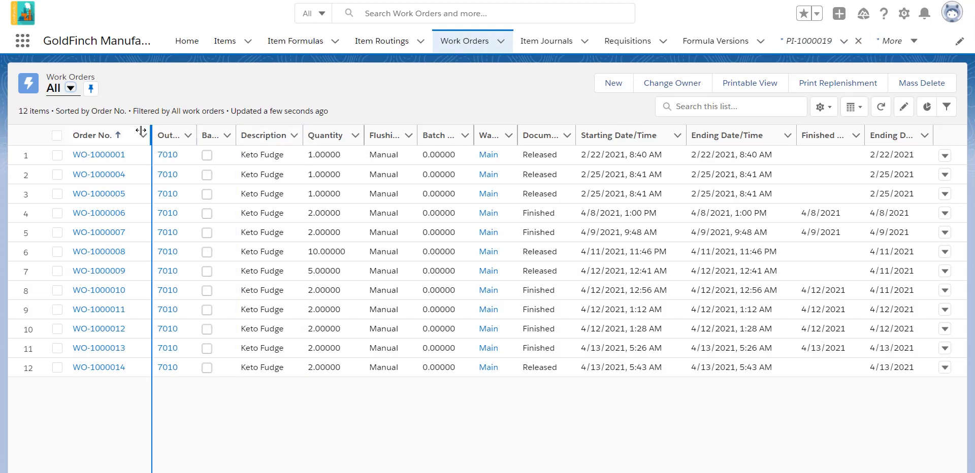
pyautogui.click(110, 369)
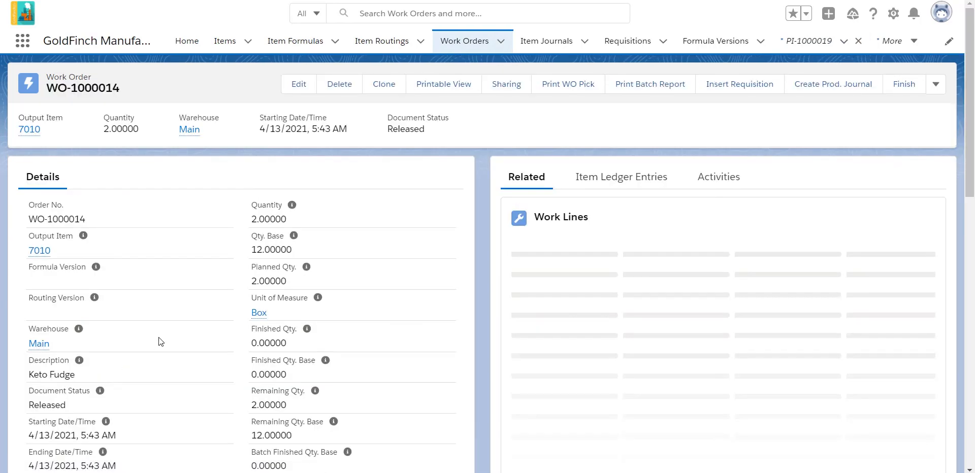
pyautogui.scroll(-6, 159, 341)
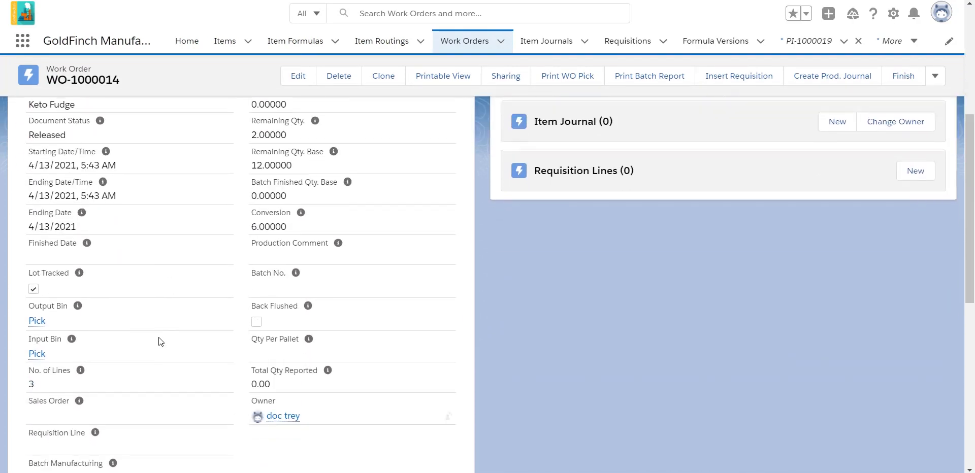
pyautogui.scroll(-7, 159, 337)
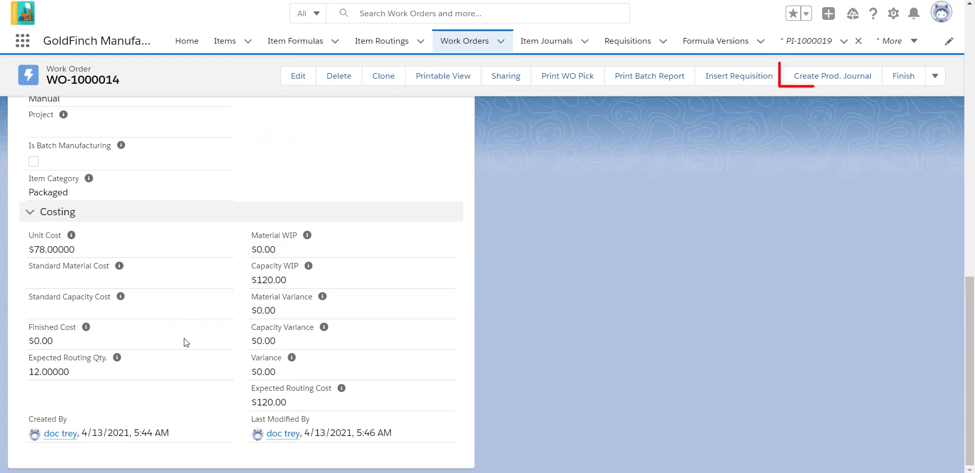
# Create a production journal from the work order and add output tracking lines to it in edit mode.
pyautogui.click(816, 79)
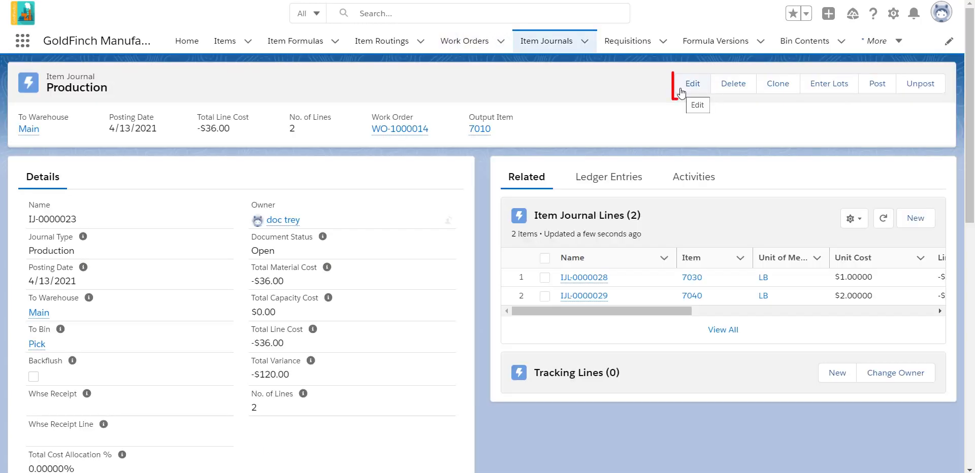
pyautogui.click(681, 89)
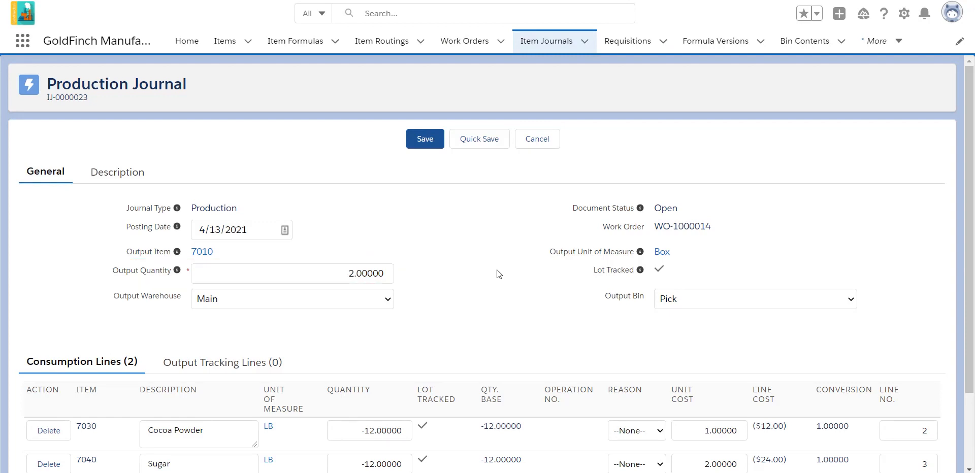
pyautogui.click(203, 370)
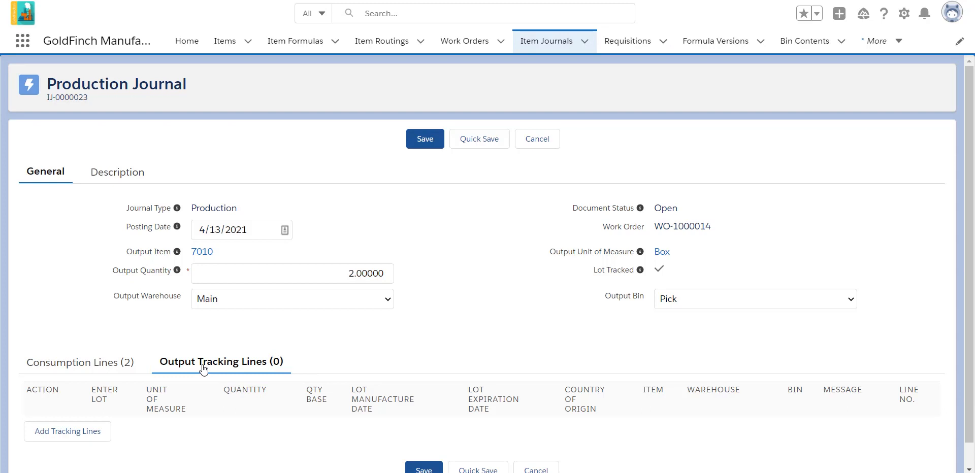
pyautogui.click(91, 437)
pyautogui.scroll(-3, 91, 437)
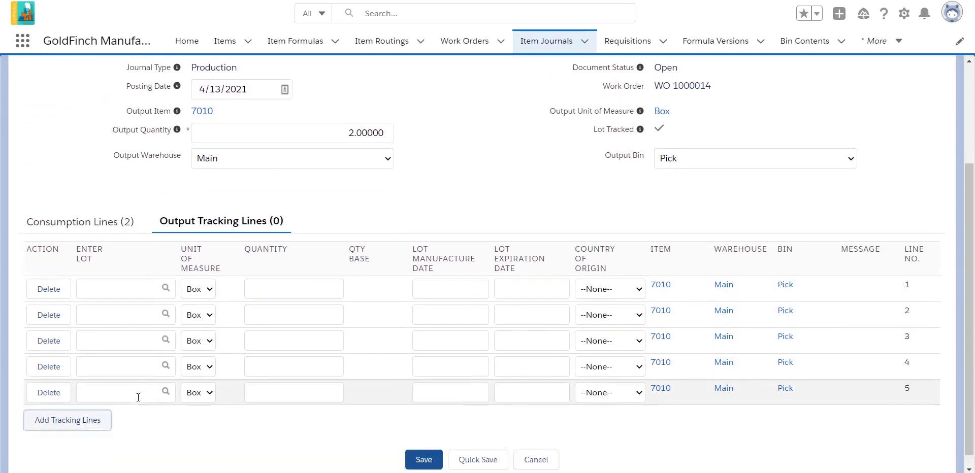
# Fill the first output tracking line with lot 040821A, unit of measure LB and quantity 6.
pyautogui.click(136, 278)
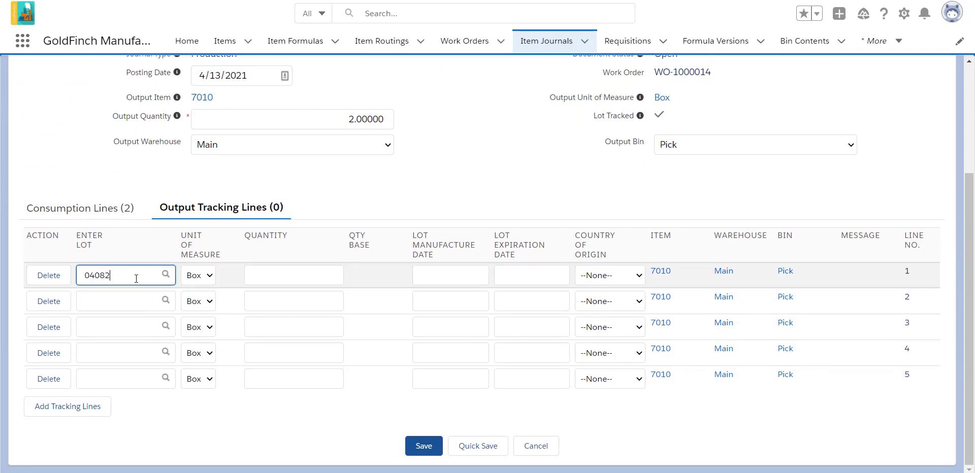
pyautogui.write('040821A')
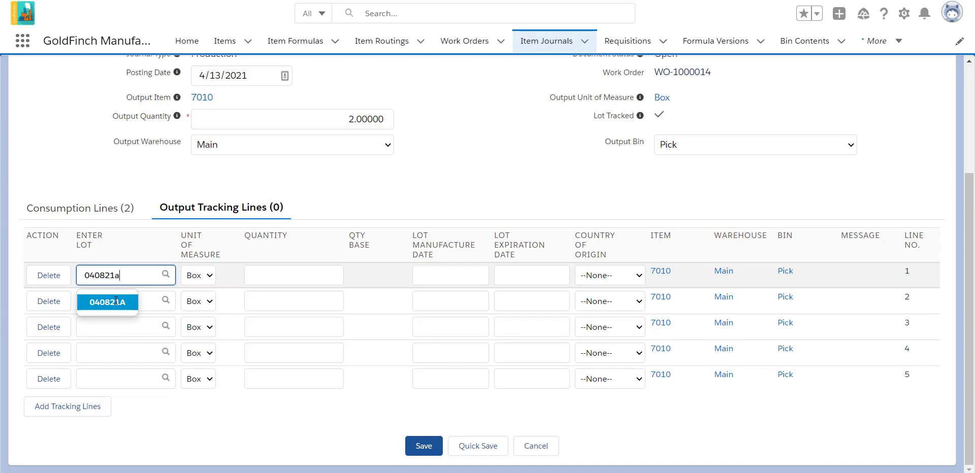
pyautogui.click(116, 299)
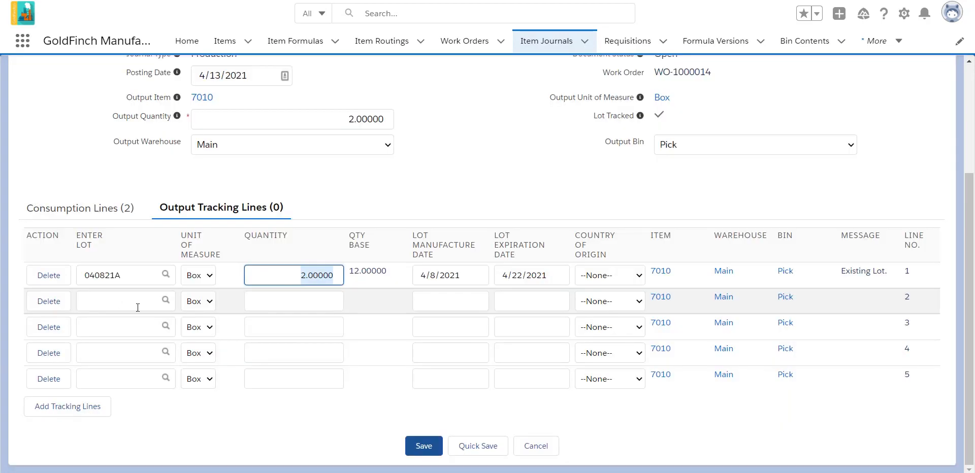
pyautogui.click(200, 276)
pyautogui.click(195, 302)
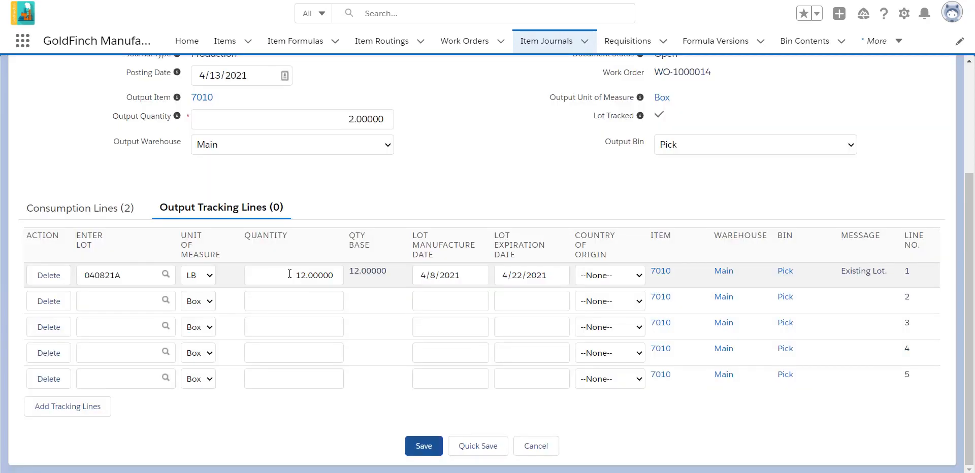
pyautogui.click(290, 273)
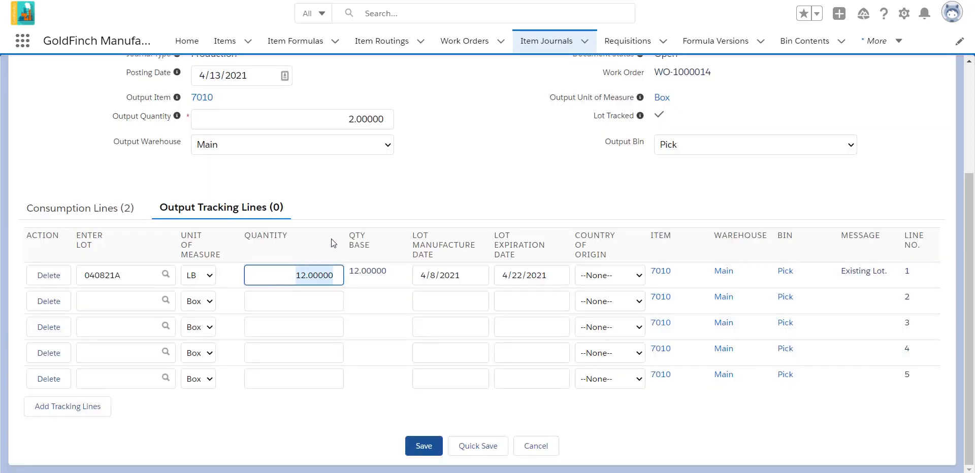
pyautogui.write('6')
pyautogui.press('Tab')
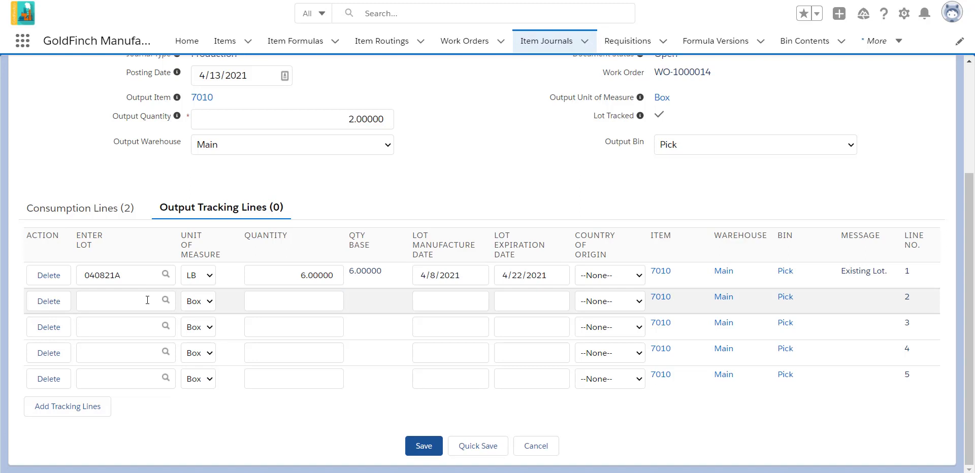
# Assign lot 040821B to the second output tracking line, keeping 1 Box, and save the production journal.
pyautogui.click(147, 300)
pyautogui.write('04')
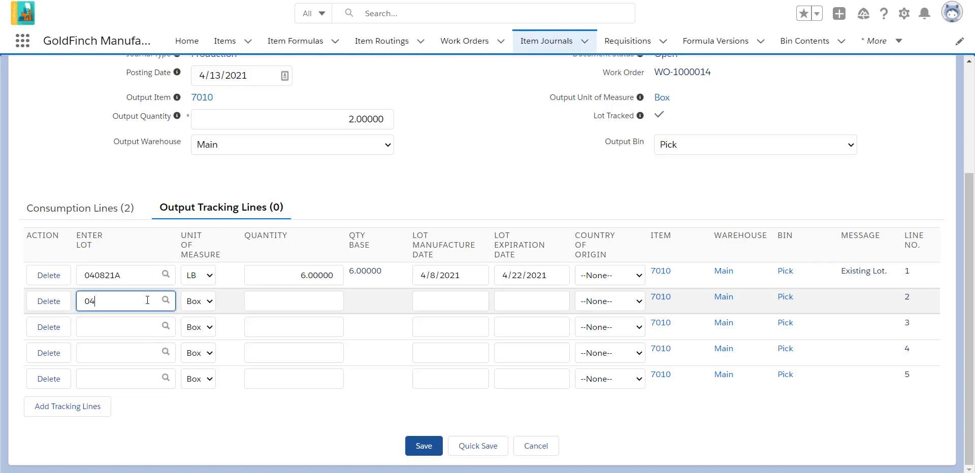
pyautogui.write('0821b')
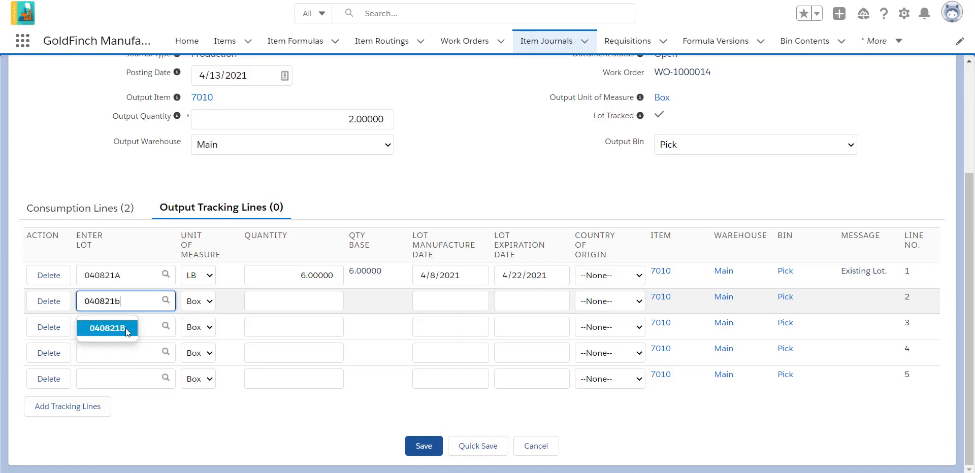
pyautogui.click(126, 328)
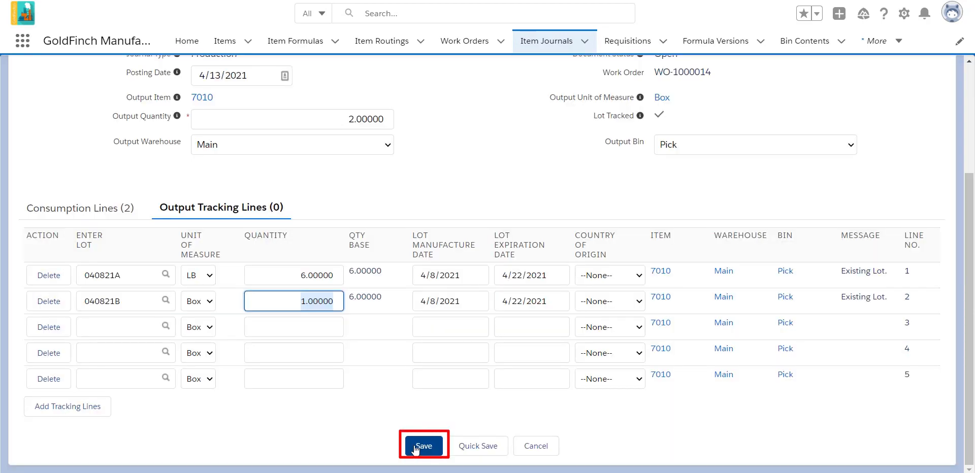
pyautogui.click(415, 448)
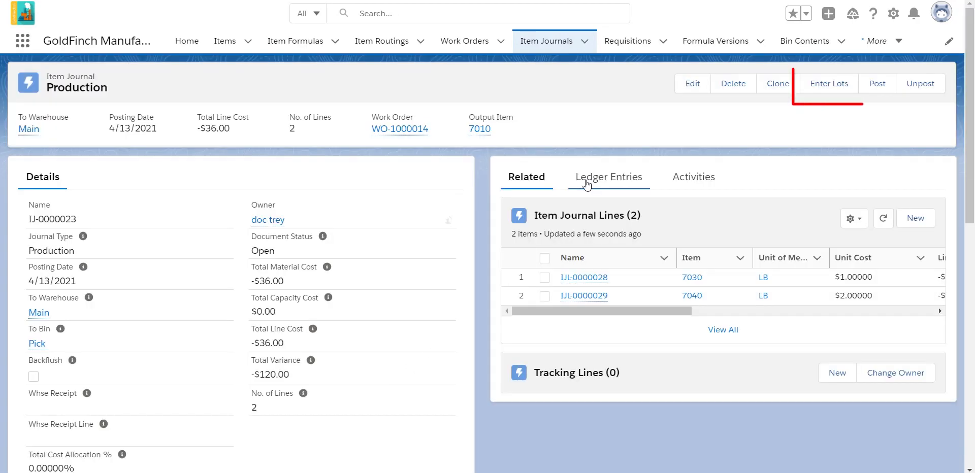
# Assign lot 040821 to both the Cocoa Powder and Sugar consumption lines and save the item tracking lines.
pyautogui.click(816, 88)
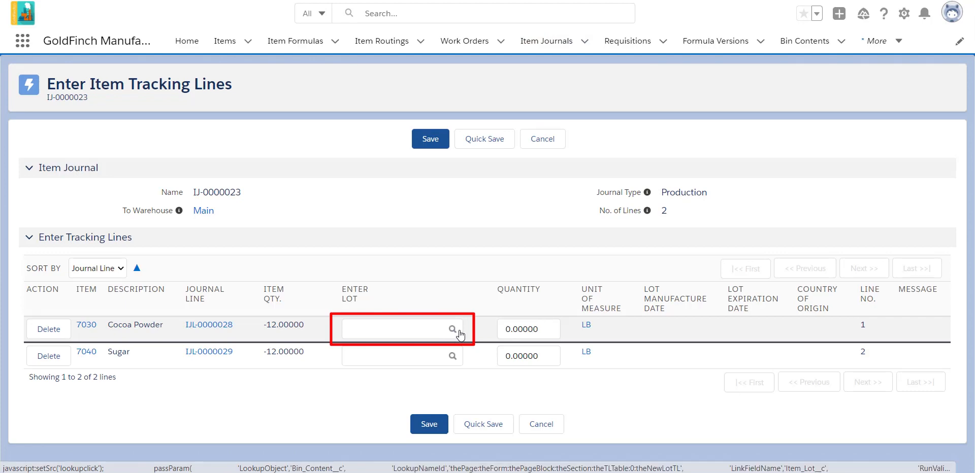
pyautogui.click(458, 330)
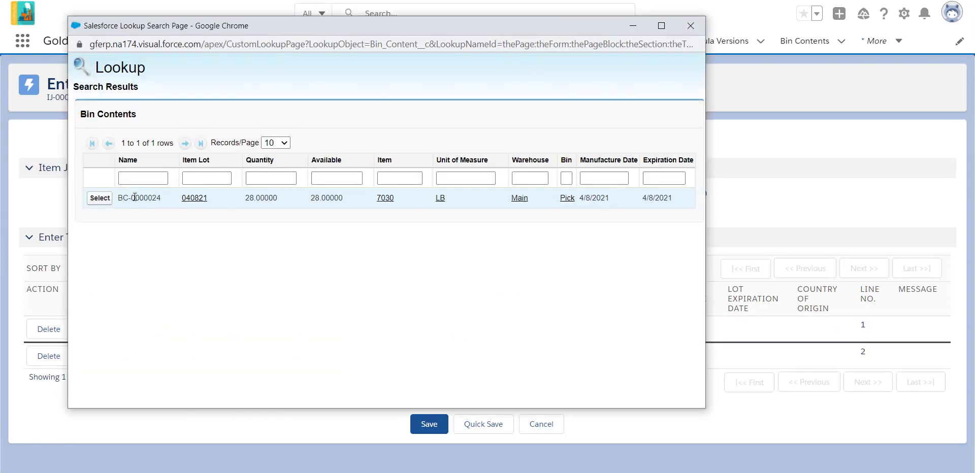
pyautogui.click(101, 199)
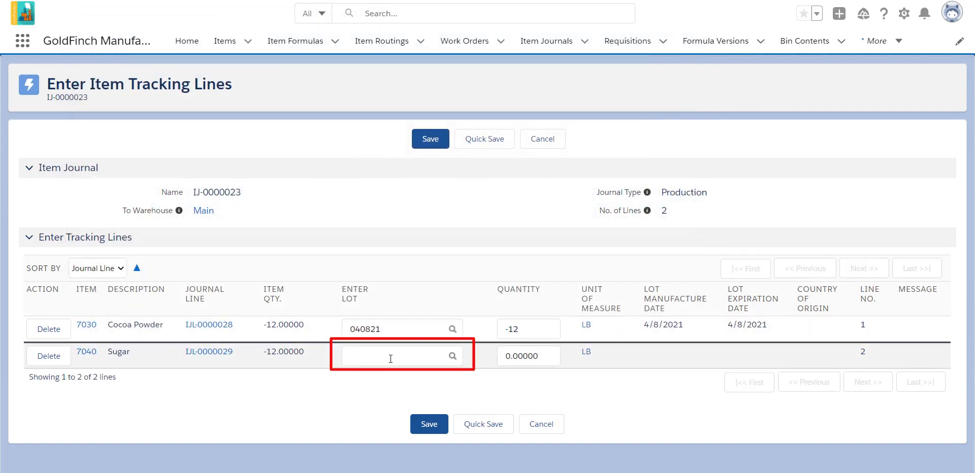
pyautogui.click(453, 357)
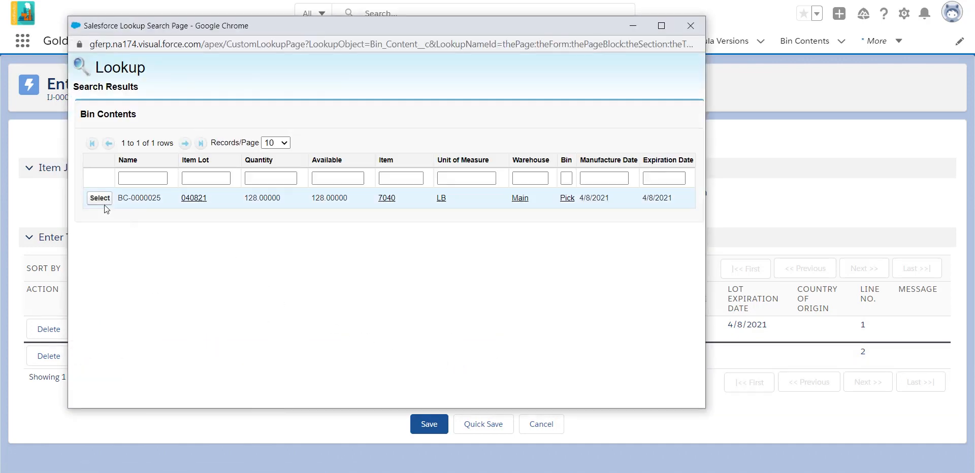
pyautogui.click(103, 201)
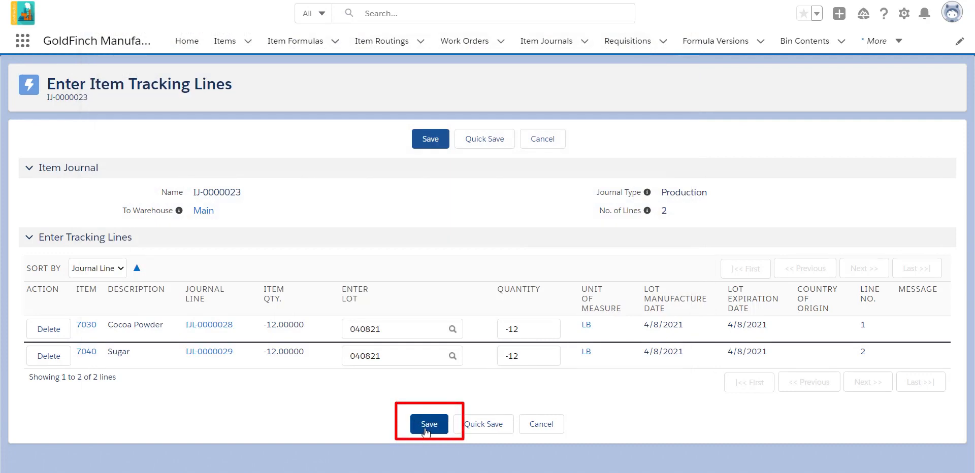
pyautogui.click(425, 431)
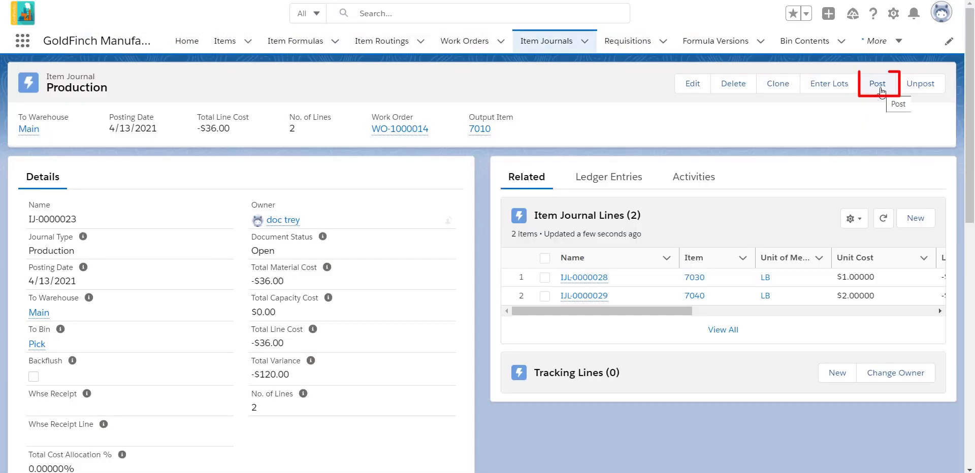
# Post the production journal and examine its item ledger entries and warehouse entries.
pyautogui.click(879, 86)
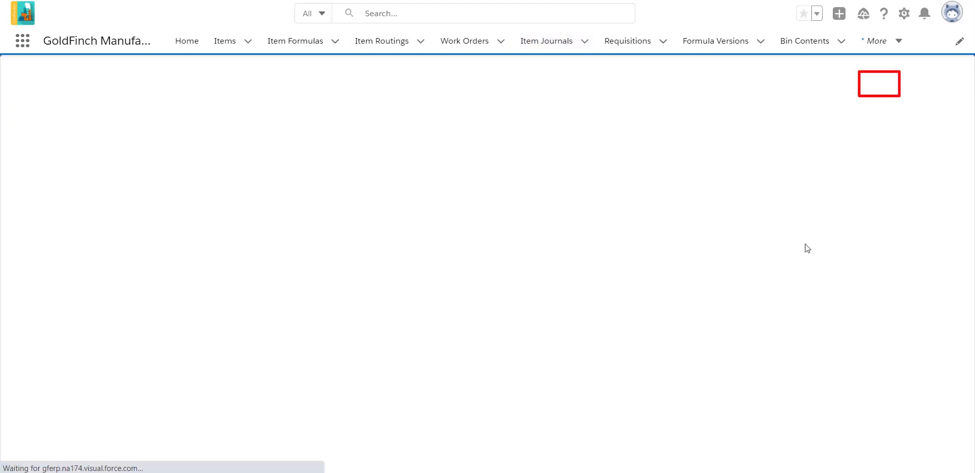
pyautogui.click(431, 215)
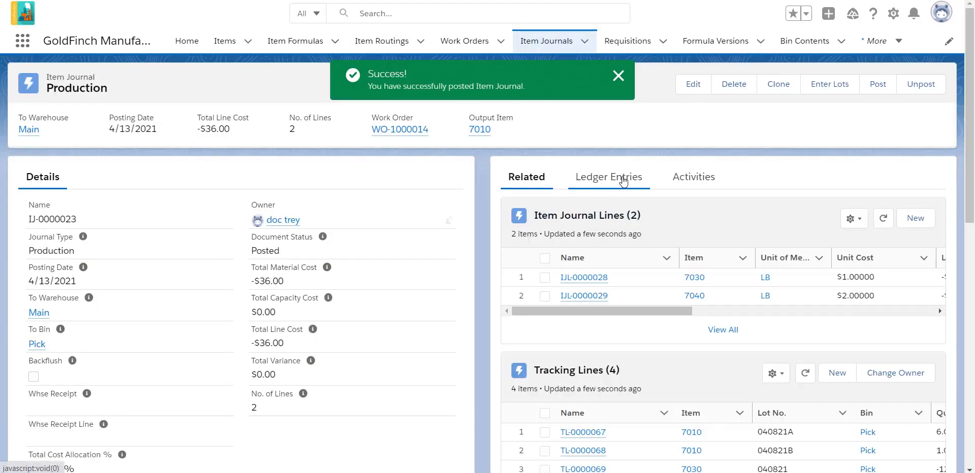
pyautogui.click(624, 181)
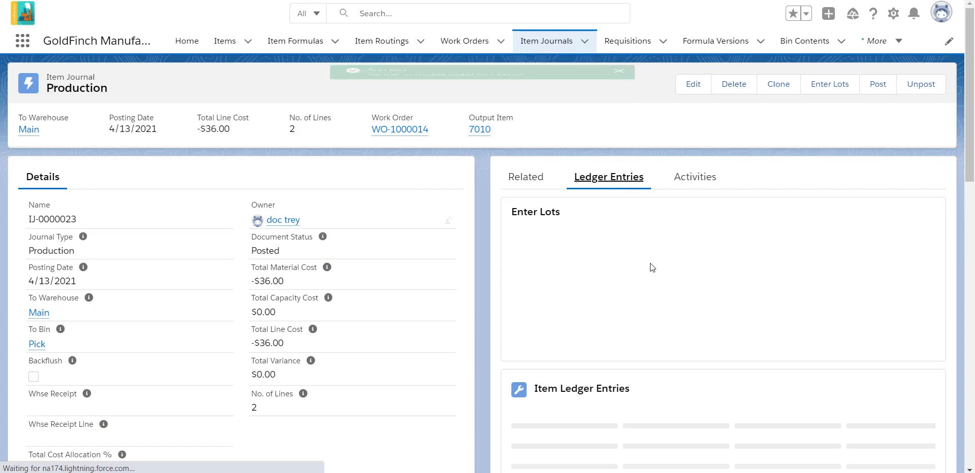
pyautogui.scroll(-4, 610, 329)
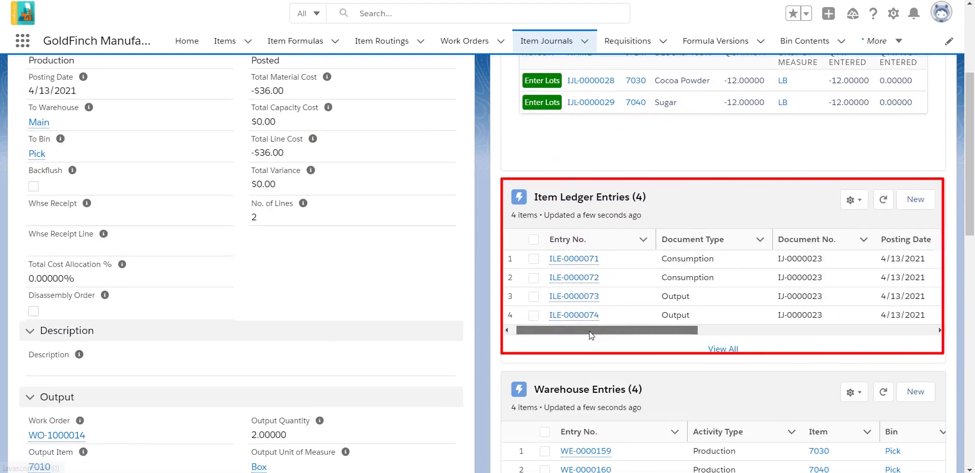
pyautogui.moveTo(589, 331); pyautogui.dragTo(833, 334)
pyautogui.scroll(-5, 699, 348)
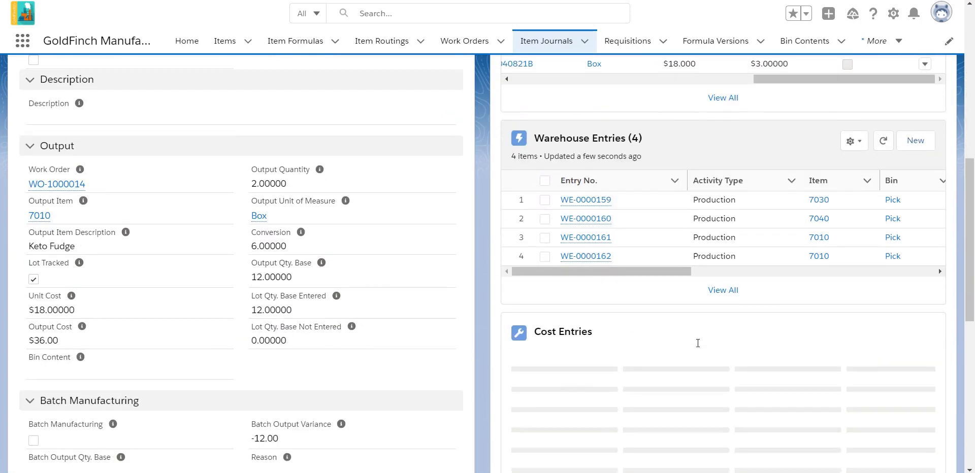
pyautogui.moveTo(610, 269); pyautogui.dragTo(863, 270)
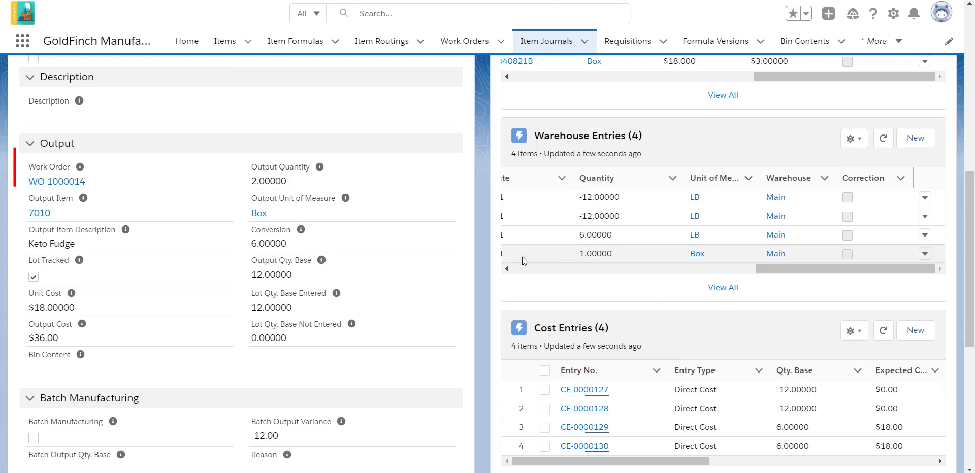
# Open the work order linked to the posted journal and finish it with finished date 4/13/2021.
pyautogui.click(54, 182)
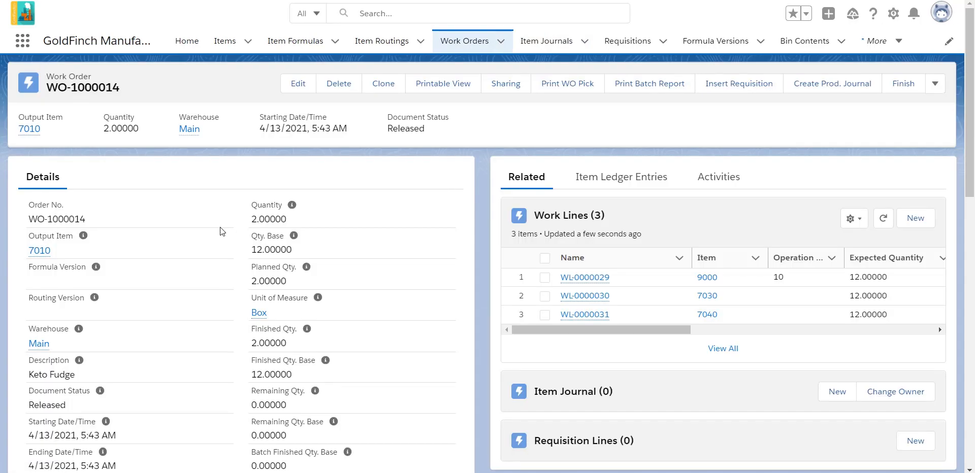
pyautogui.click(904, 86)
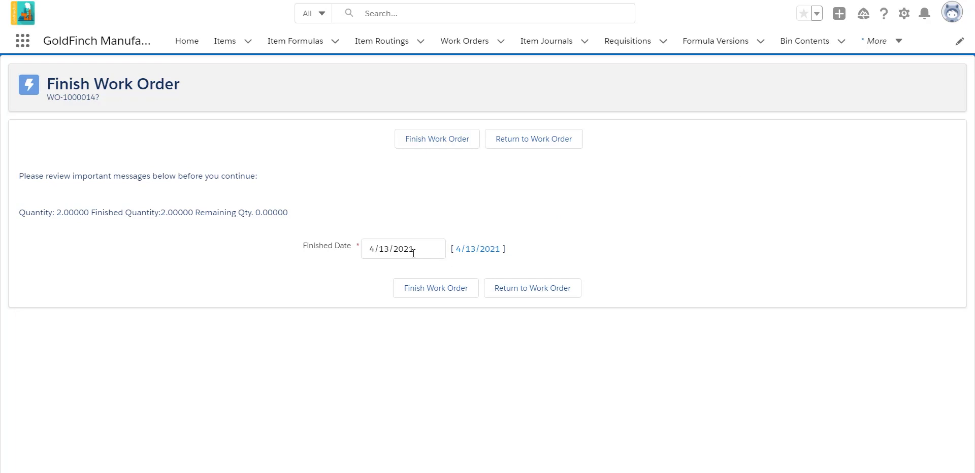
pyautogui.click(410, 294)
# Examine the finished work order's item ledger, warehouse, cost and GL entries, including quantities, unit costs and amounts.
pyautogui.click(626, 189)
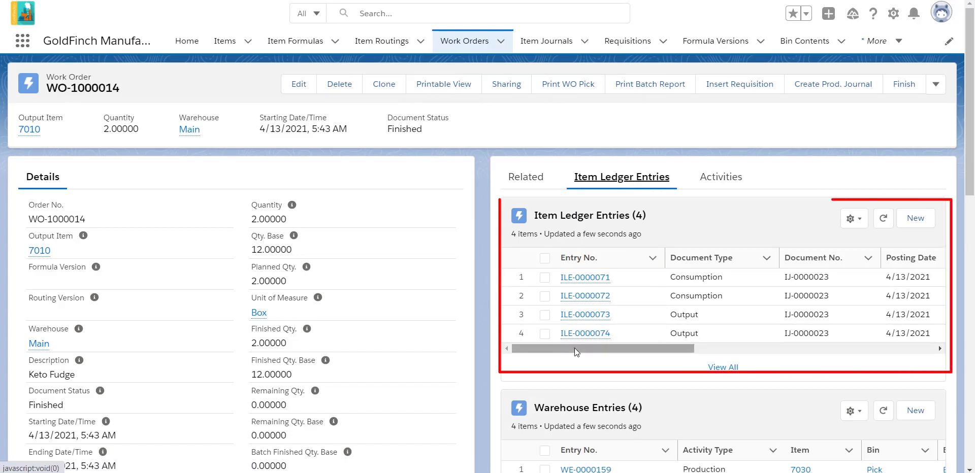
pyautogui.moveTo(574, 349); pyautogui.dragTo(852, 334)
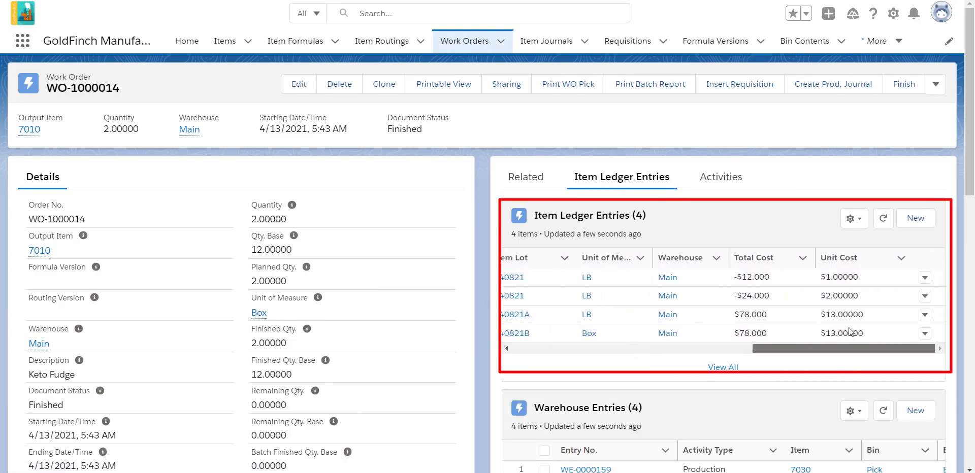
pyautogui.scroll(-5, 720, 279)
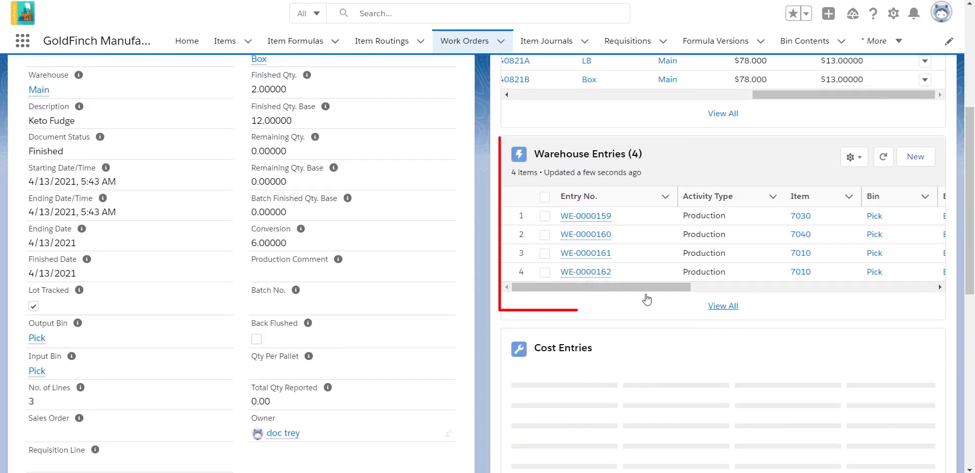
pyautogui.moveTo(592, 286); pyautogui.dragTo(833, 285)
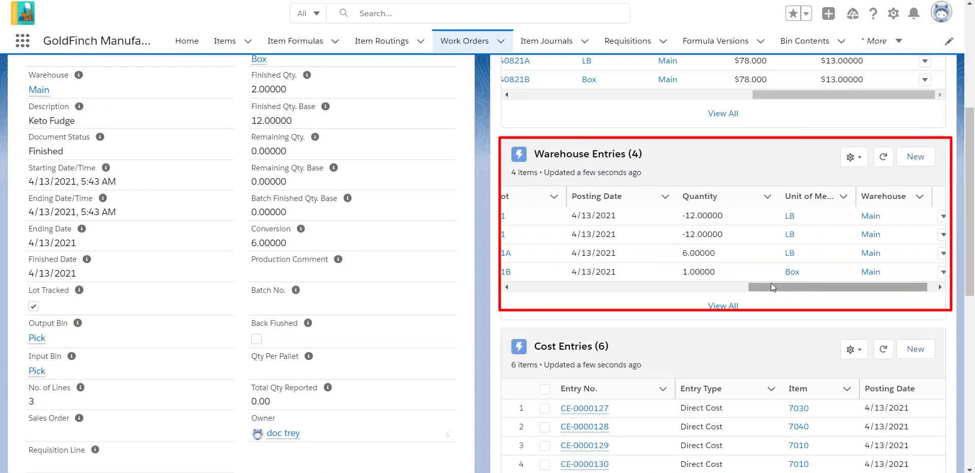
pyautogui.scroll(-5, 588, 269)
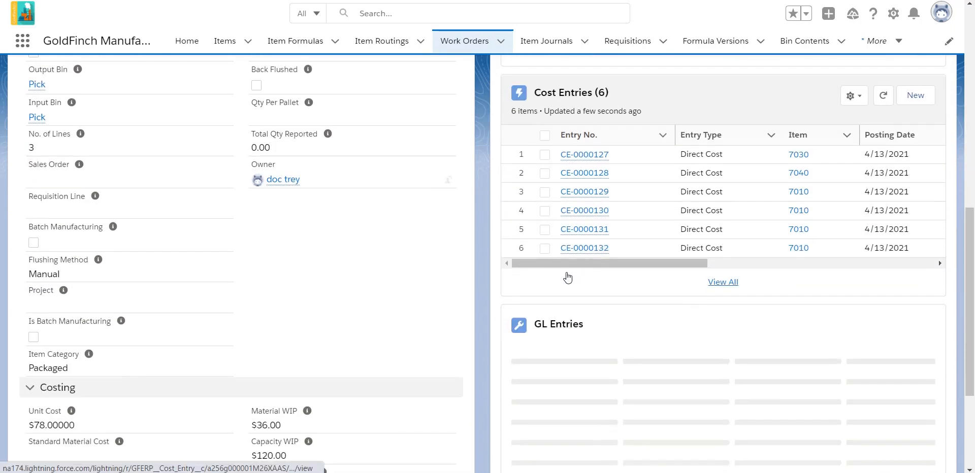
pyautogui.scroll(-4, 567, 277)
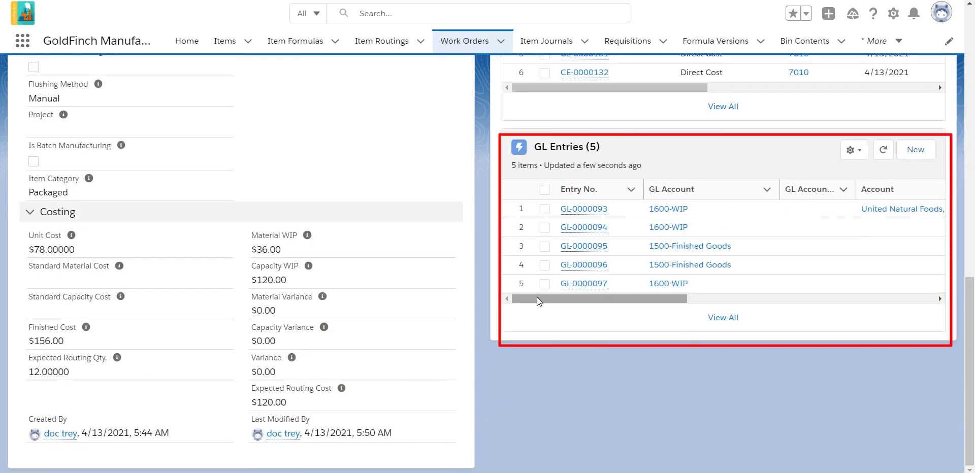
pyautogui.moveTo(547, 299); pyautogui.dragTo(828, 295)
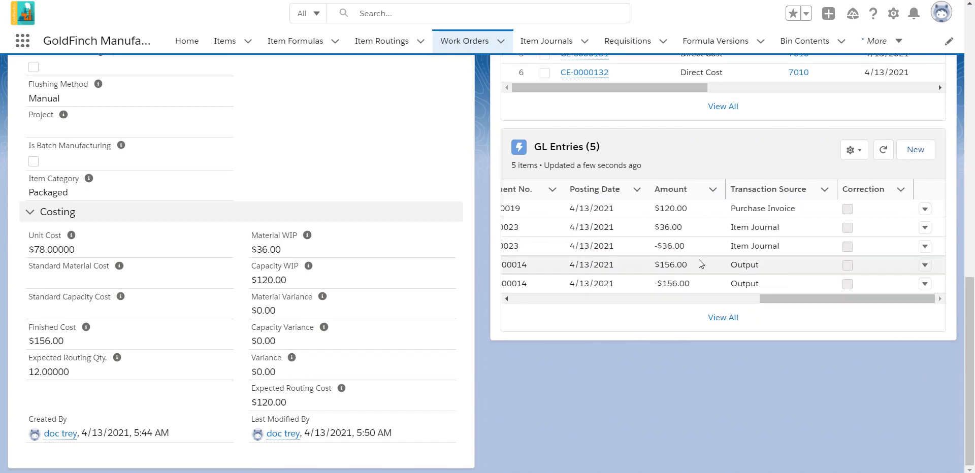